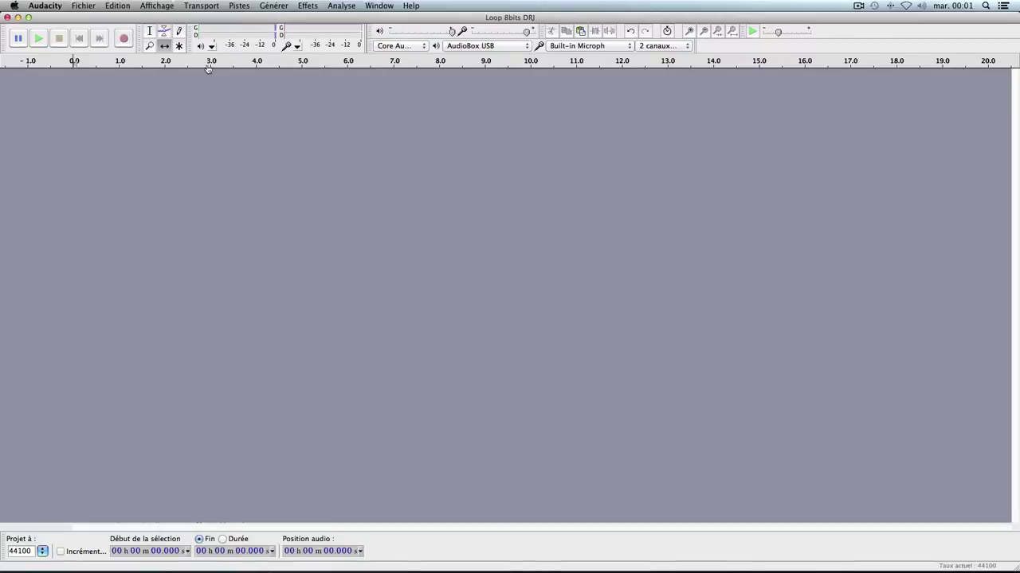
Import the desktop file Loop 8bits DRJ.aiff into the Audacity project, making a copy of the file before editing
click(28, 17)
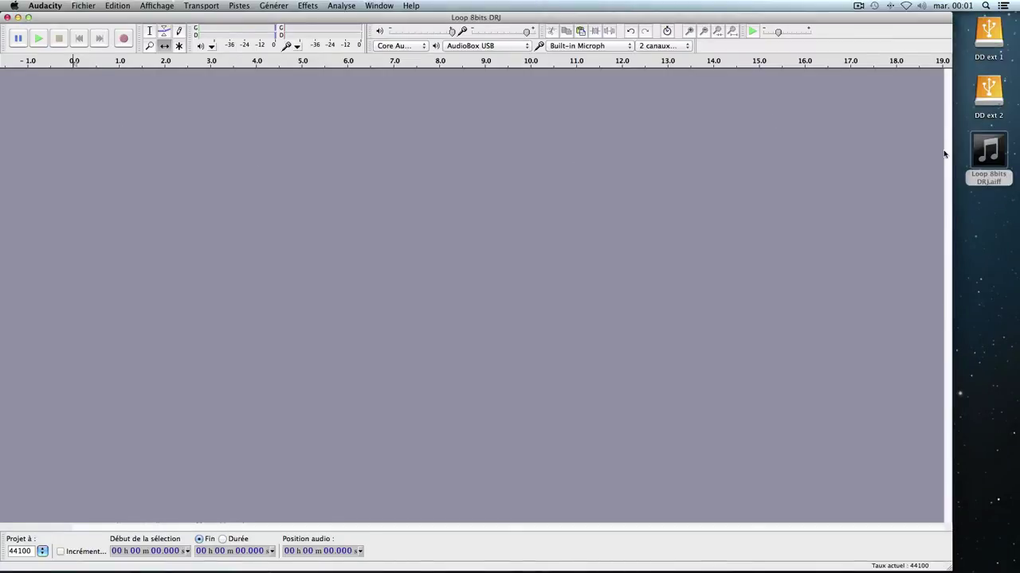
click(988, 152)
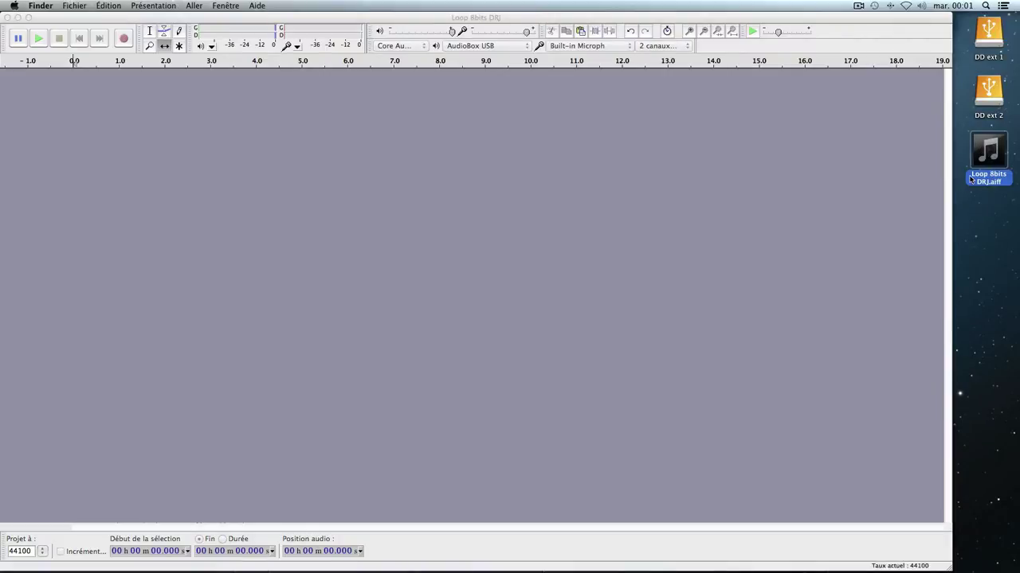
drag(986, 153, 251, 159)
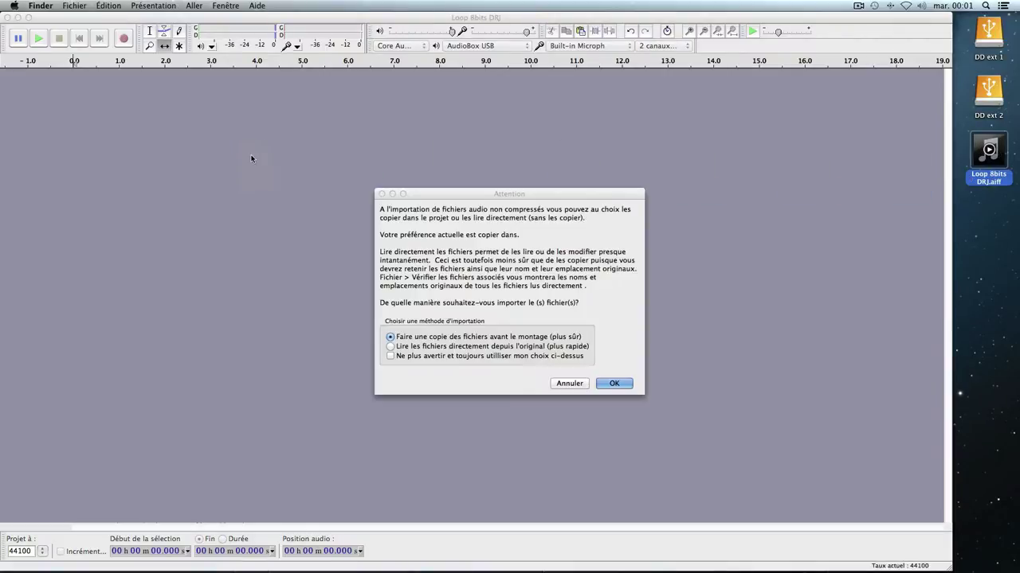
click(613, 384)
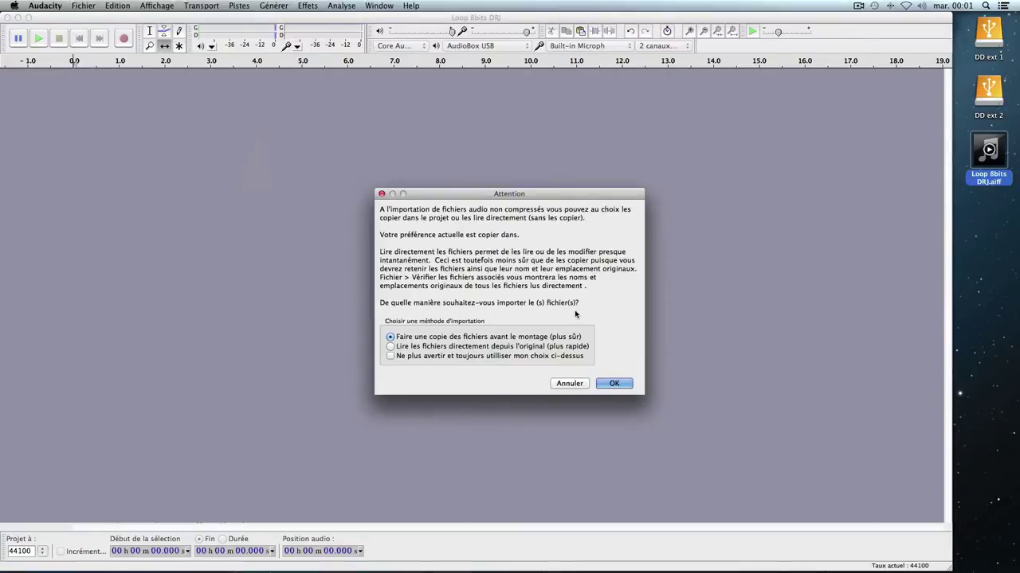
click(614, 384)
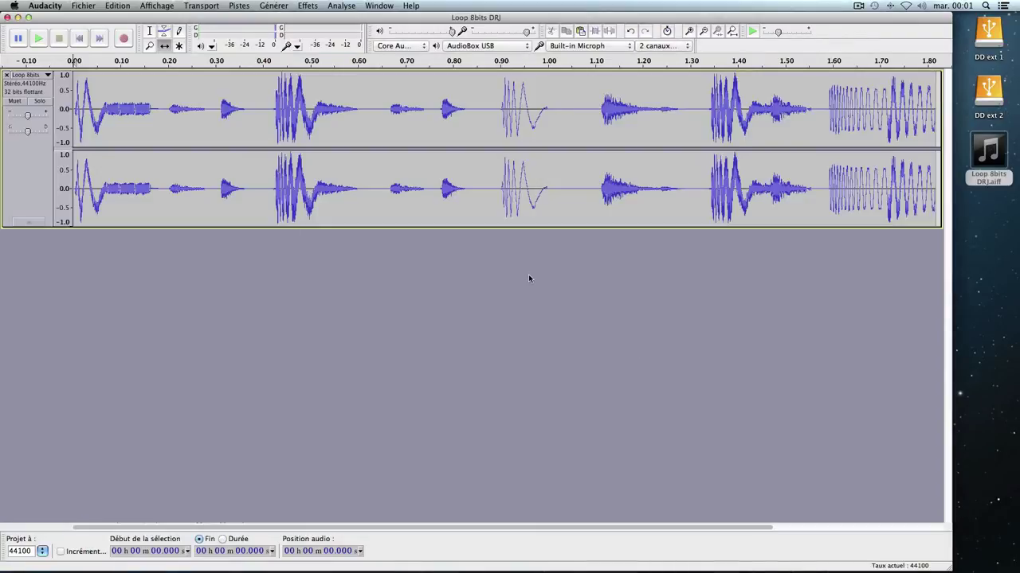
Zoom out on the imported track, play it in loop mode, and stop playback
click(702, 32)
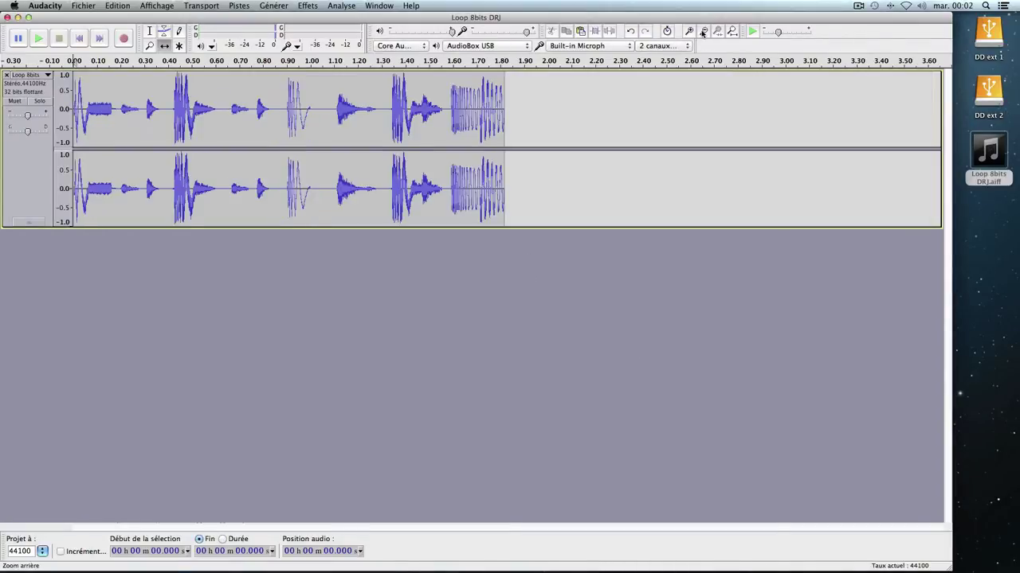
click(701, 32)
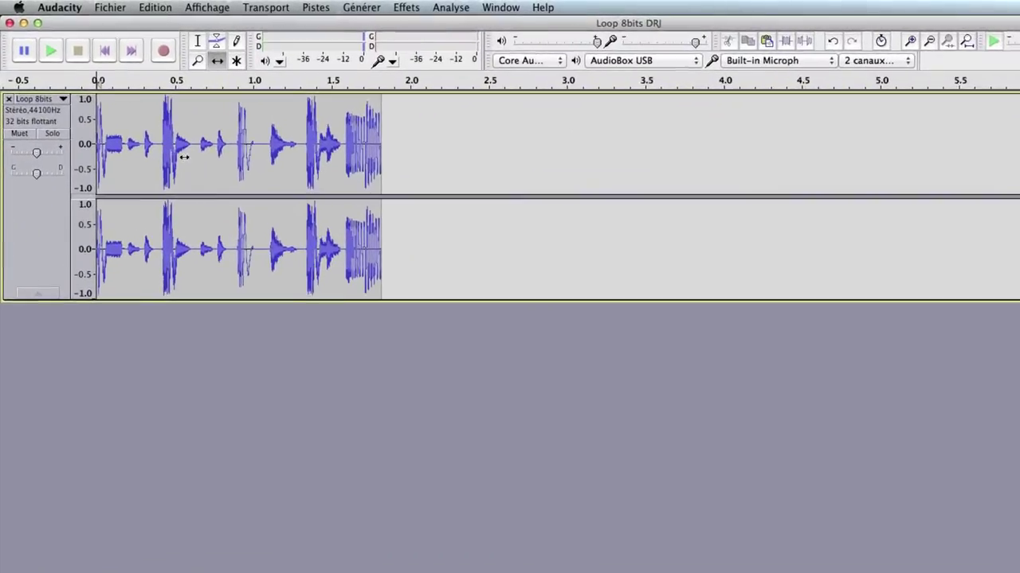
key(shift)
shift+click(50, 53)
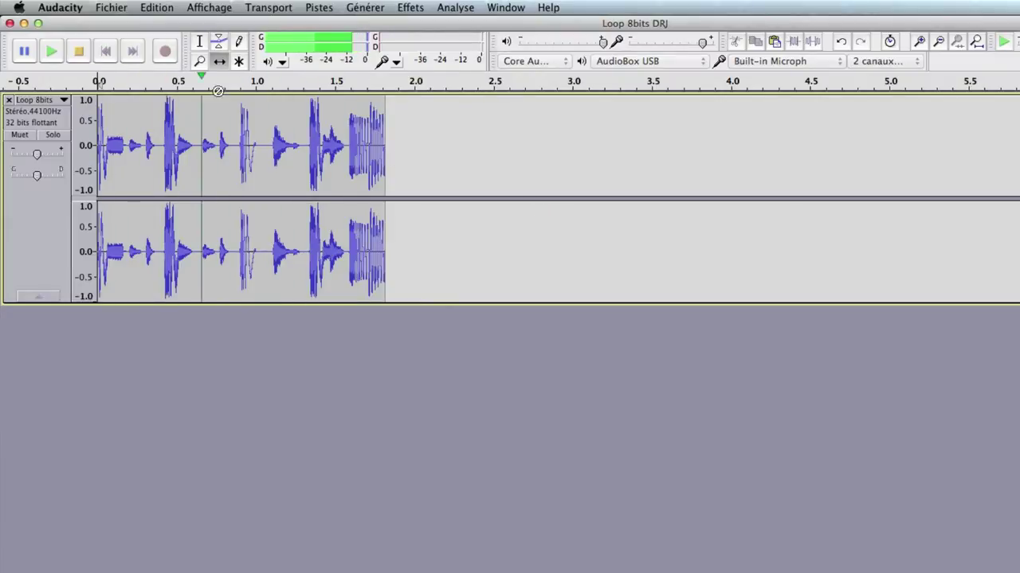
click(80, 52)
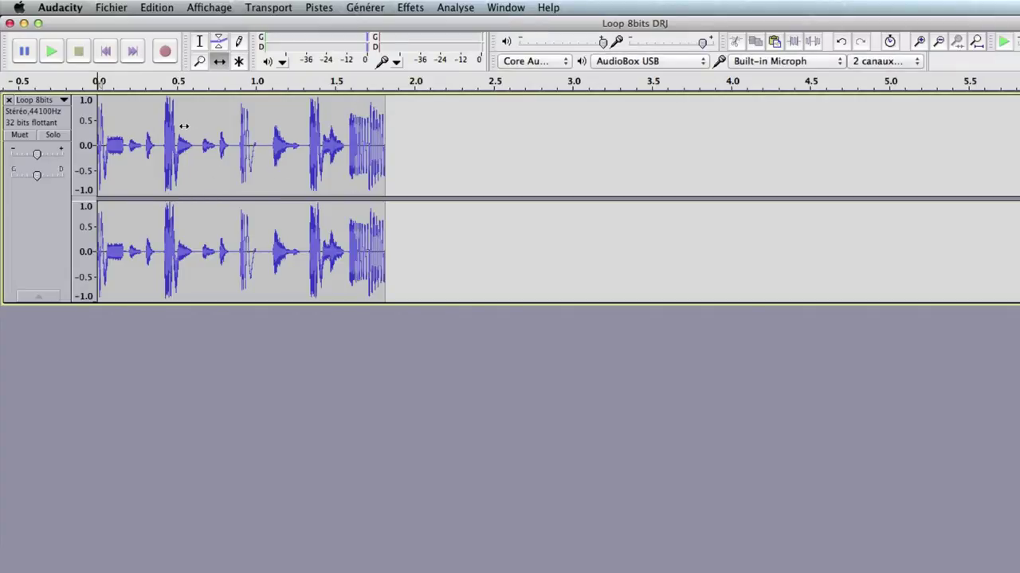
Select the whole track, copy its audio, and paste it over the current selection
click(36, 226)
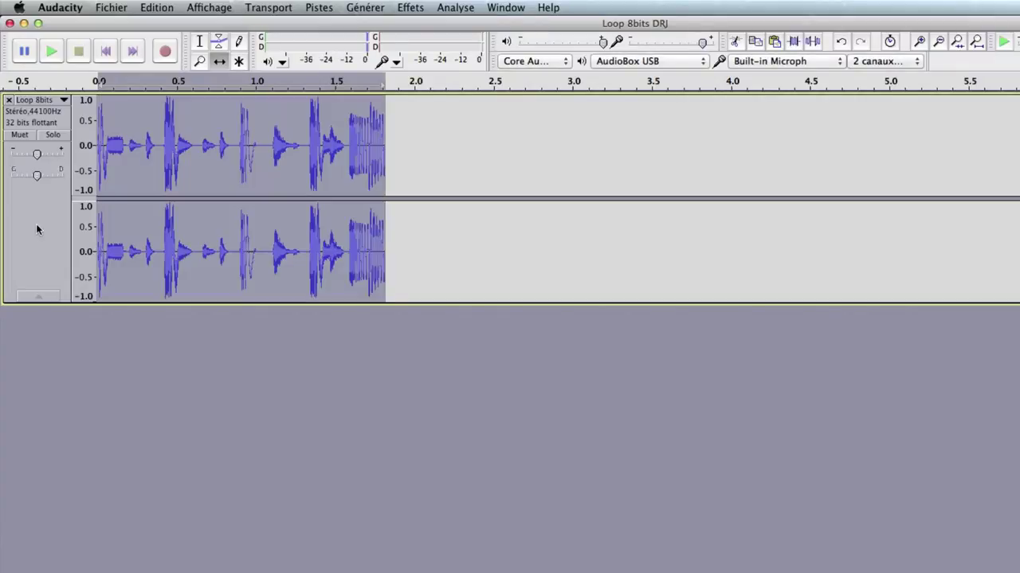
click(164, 9)
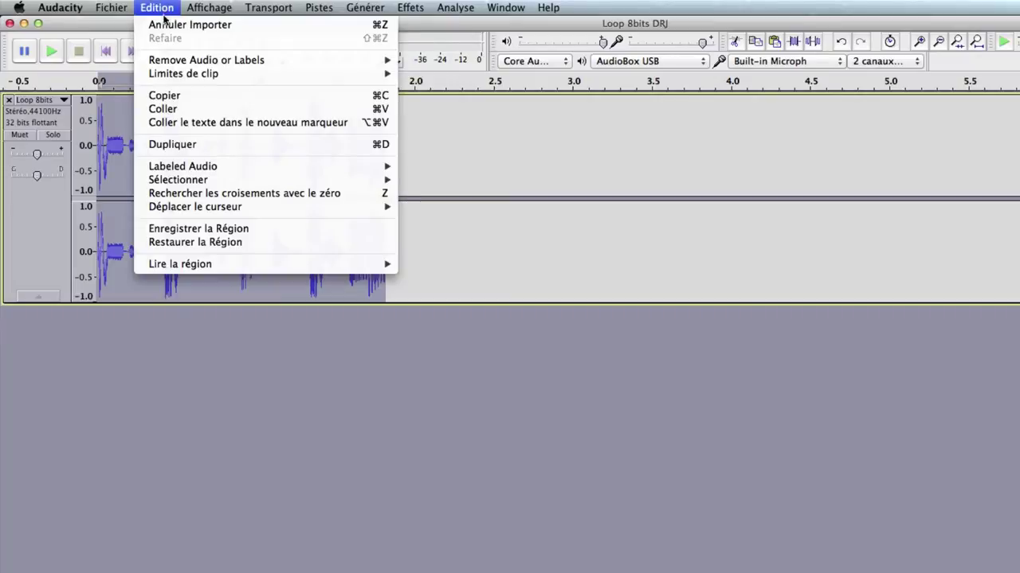
click(181, 95)
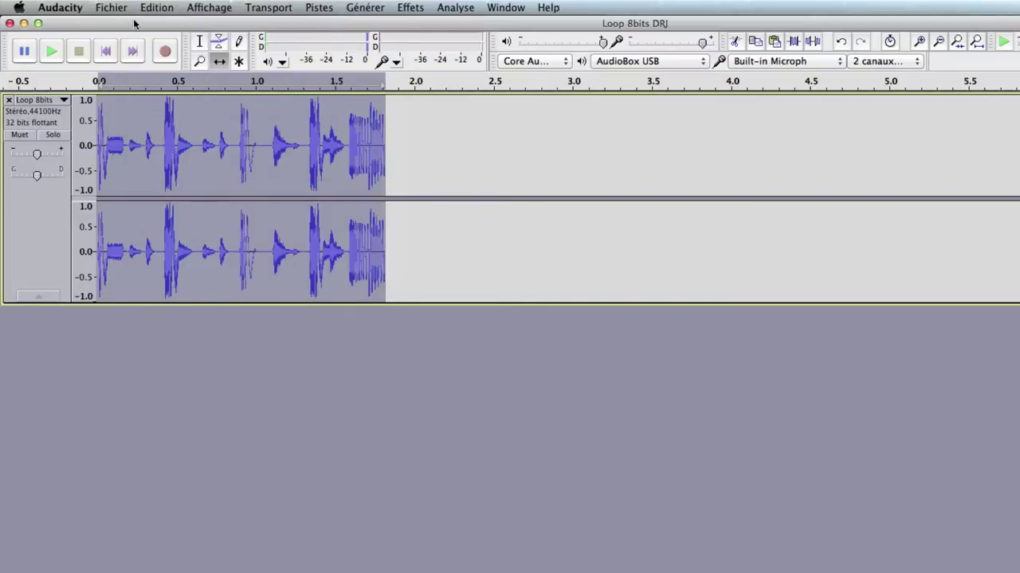
click(160, 10)
click(184, 111)
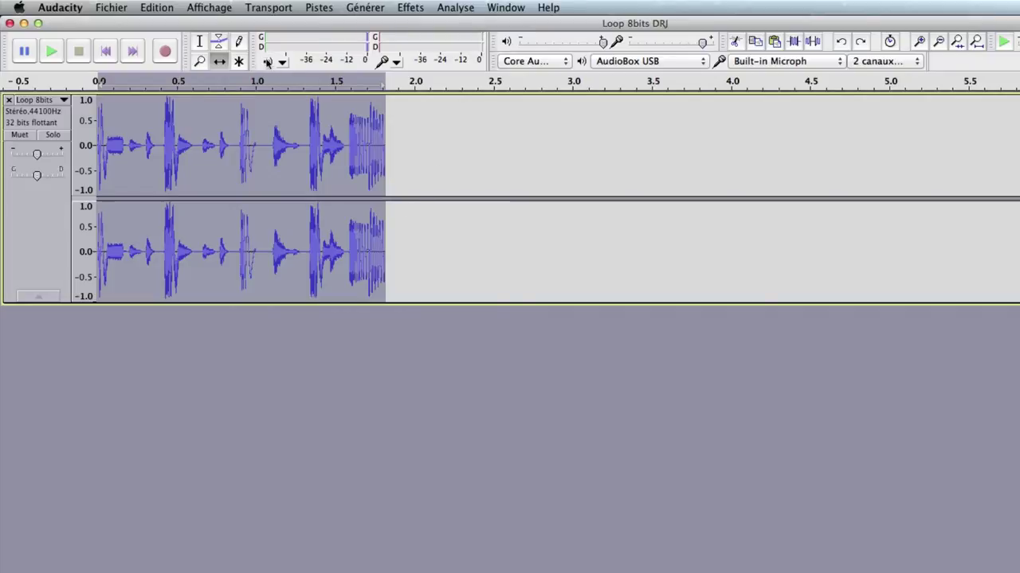
Switch to the Selection tool and place the cursor in the empty part of the track at about 2.9 s
click(200, 42)
click(425, 150)
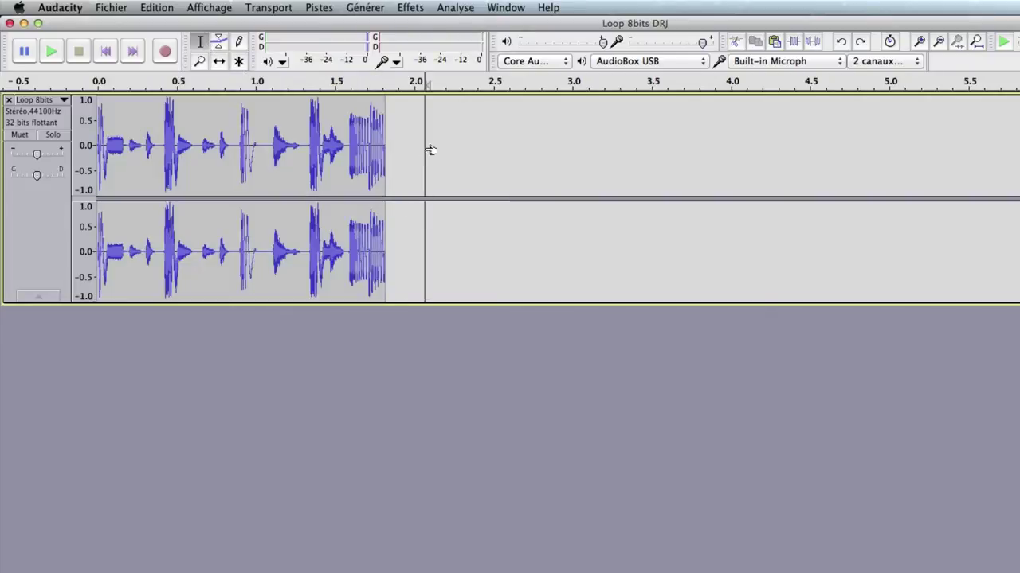
click(510, 144)
click(561, 145)
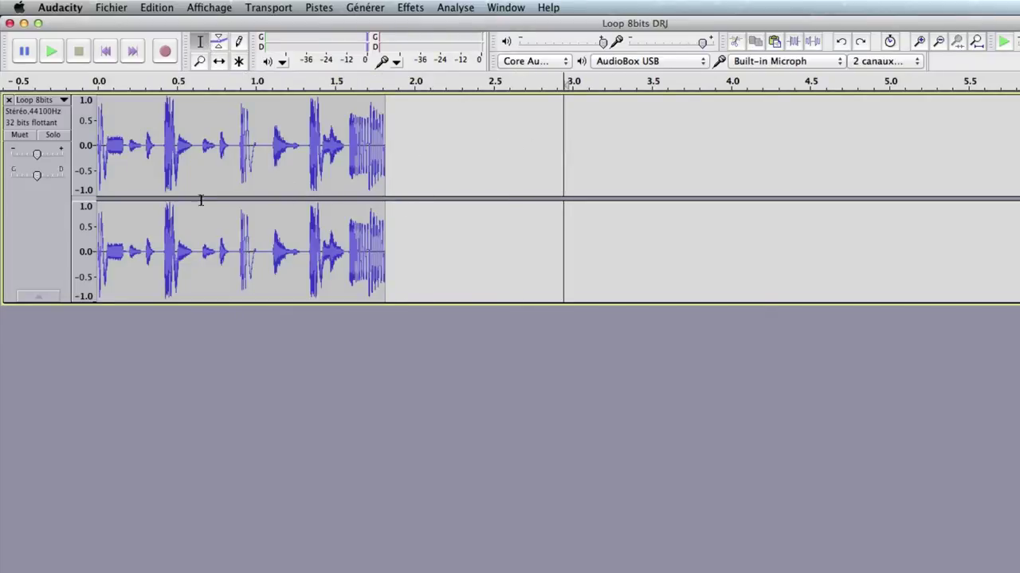
Try pasting a copy of the whole loop at about 2.2 s, leaving a gap after the first clip
click(32, 230)
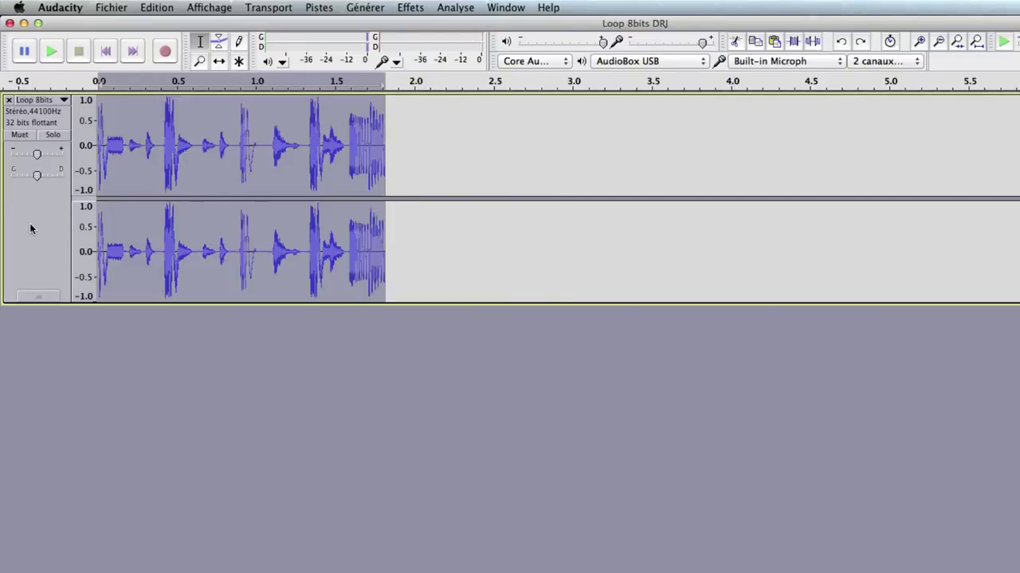
click(163, 8)
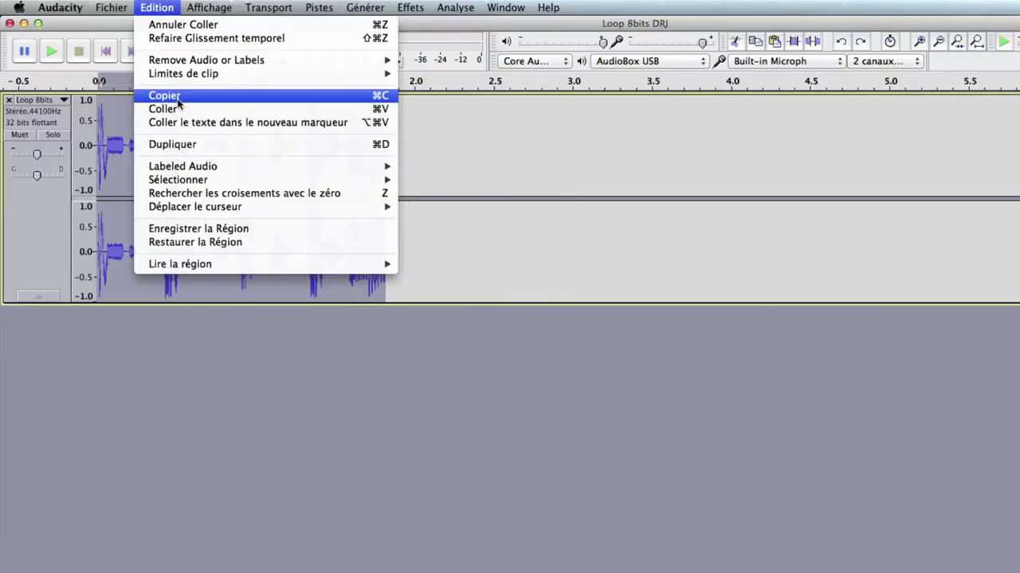
click(178, 94)
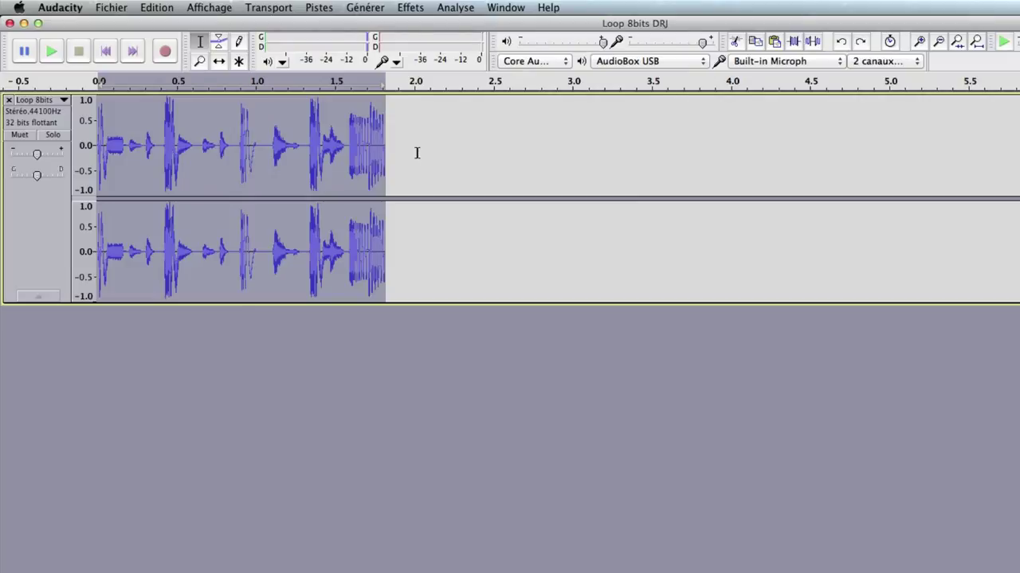
click(444, 145)
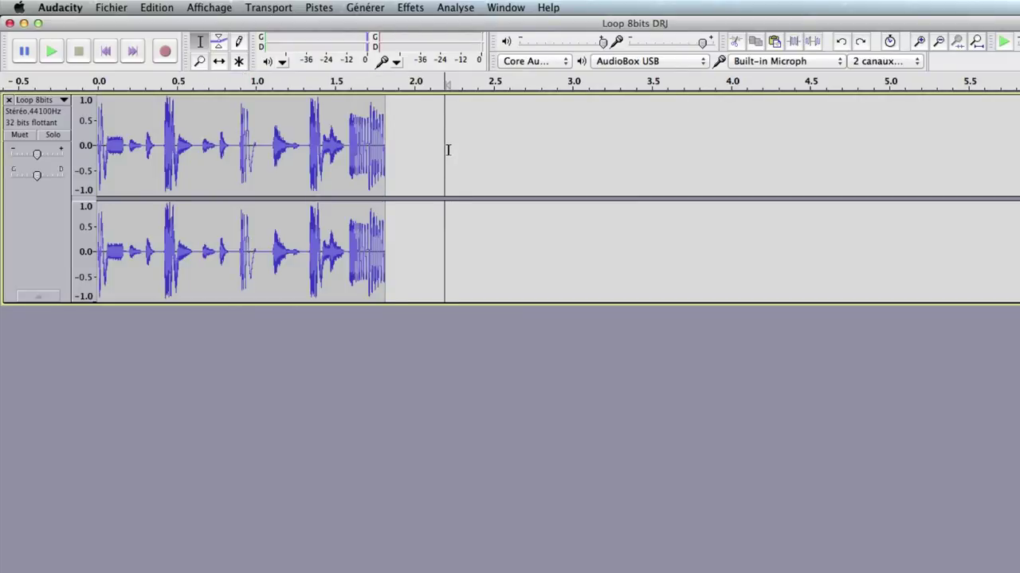
key(super+v)
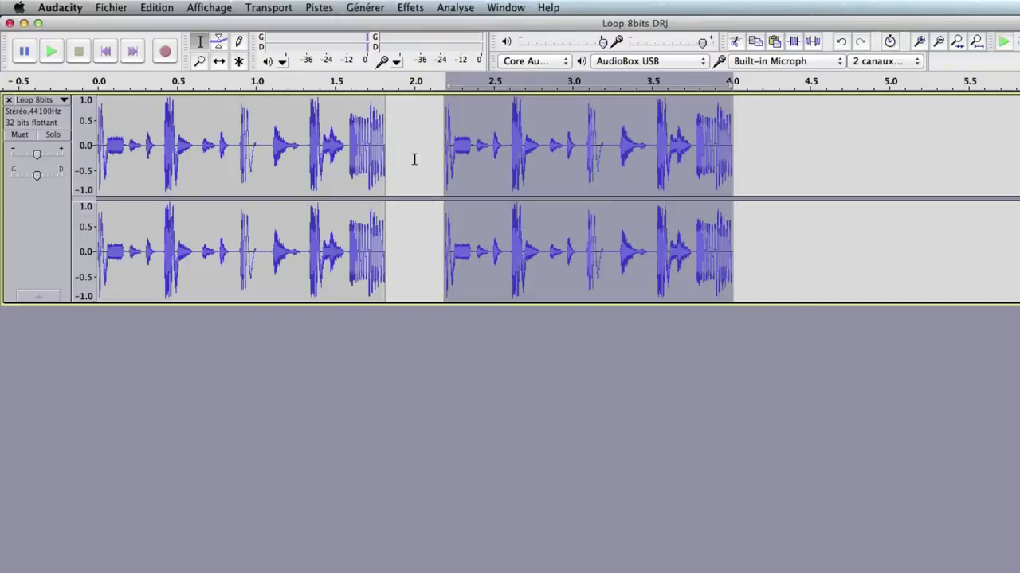
key(super+z)
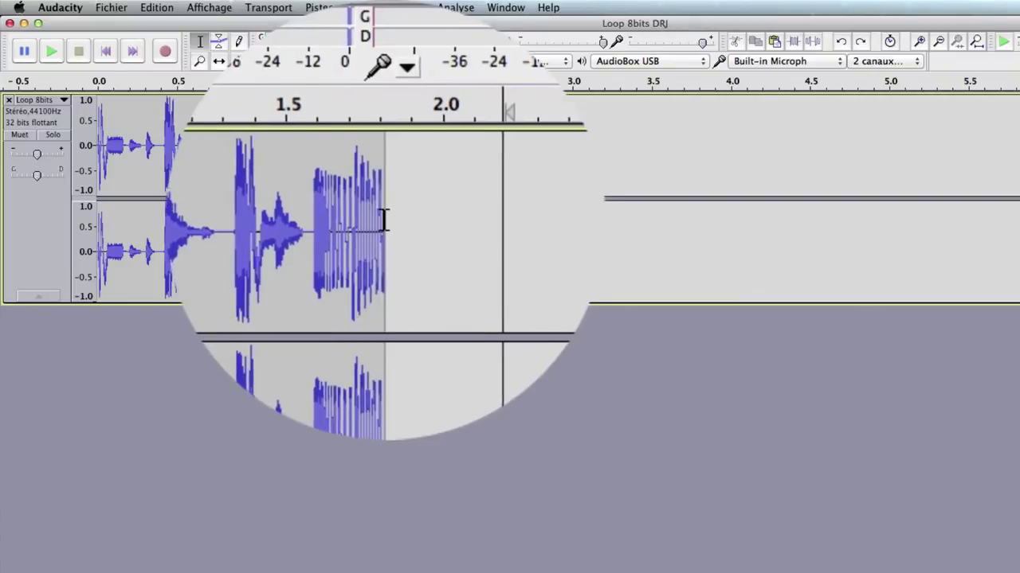
Paste the copied loop exactly at the end of the first clip, at about 1.8 s
click(385, 220)
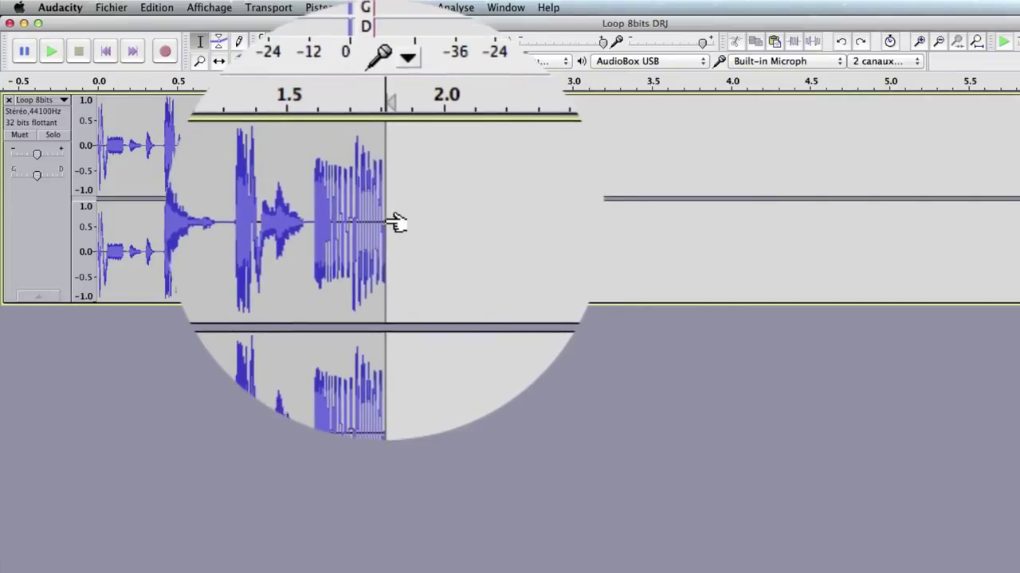
mouse_move(396, 221)
mouse_down()
mouse_move(379, 223)
mouse_move(398, 220)
mouse_move(396, 394)
mouse_move(398, 269)
mouse_move(385, 221)
mouse_up()
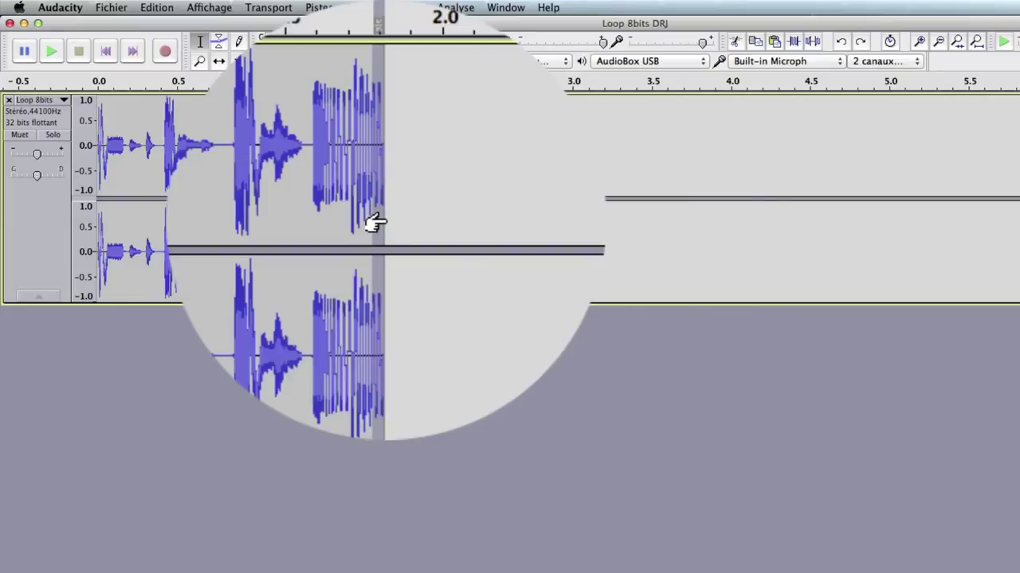
drag(387, 220, 384, 177)
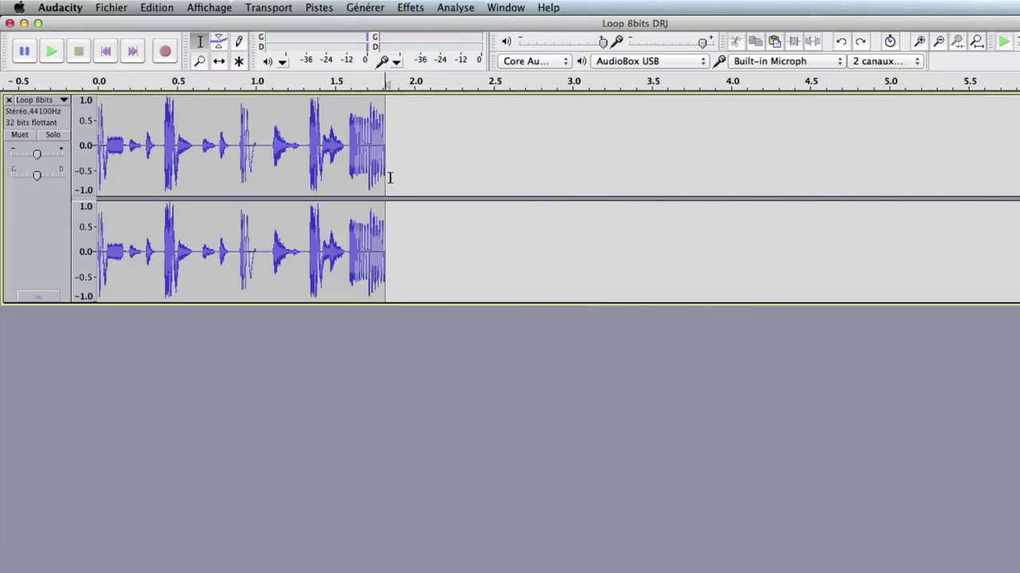
key(super+v)
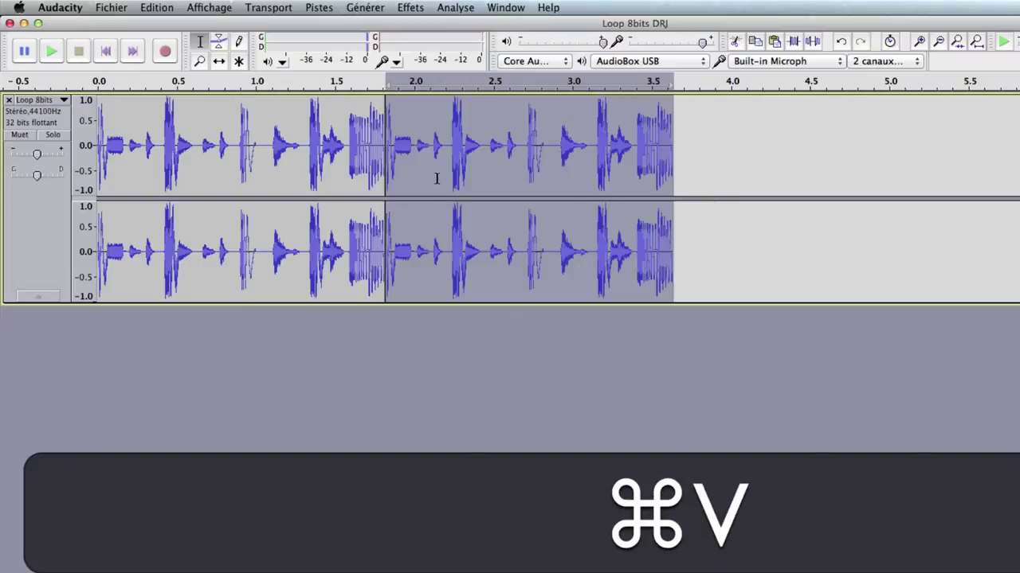
Select the whole track with both clips, play it in loop mode, and stop playback
click(34, 224)
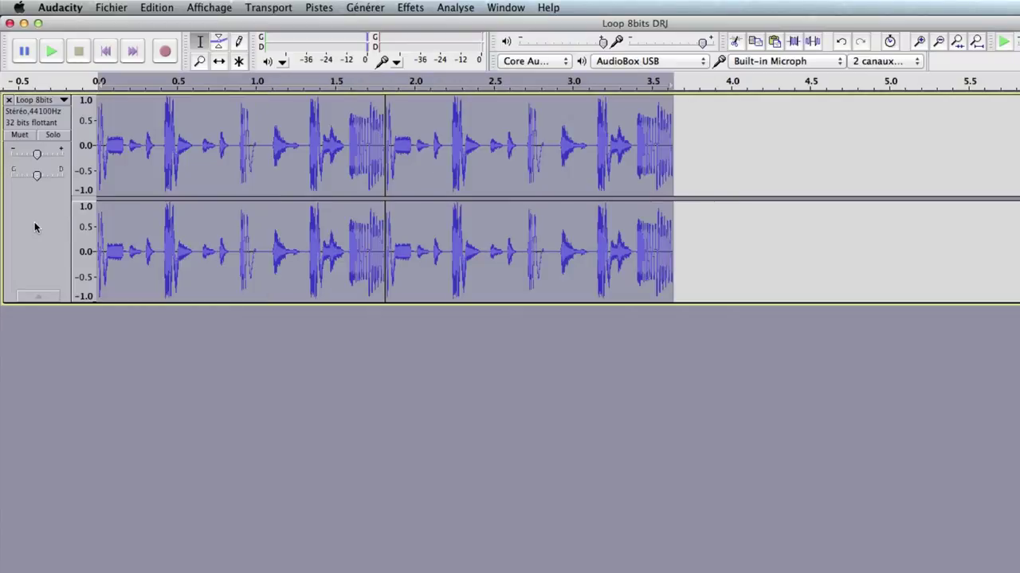
shift+click(63, 51)
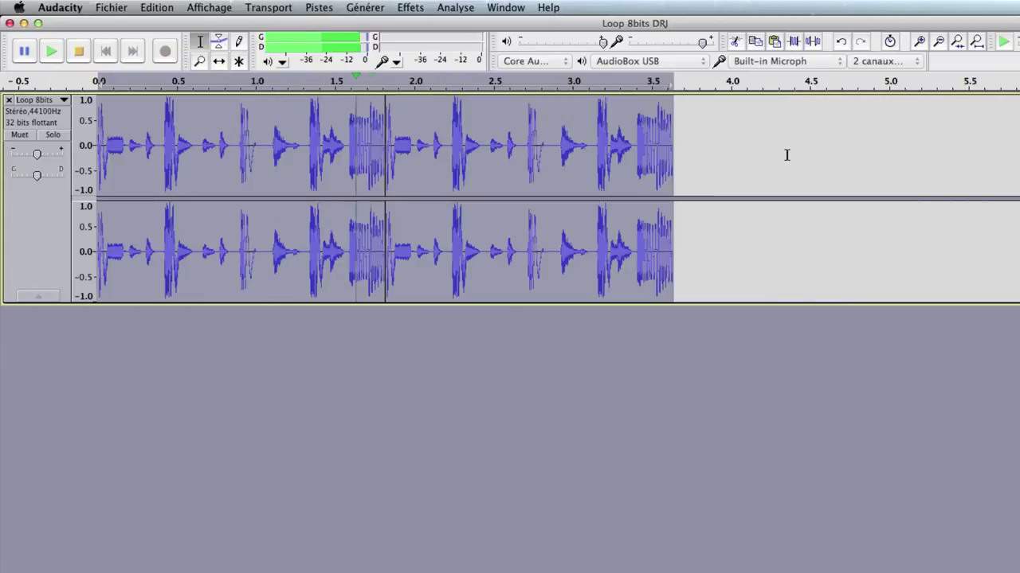
key(space)
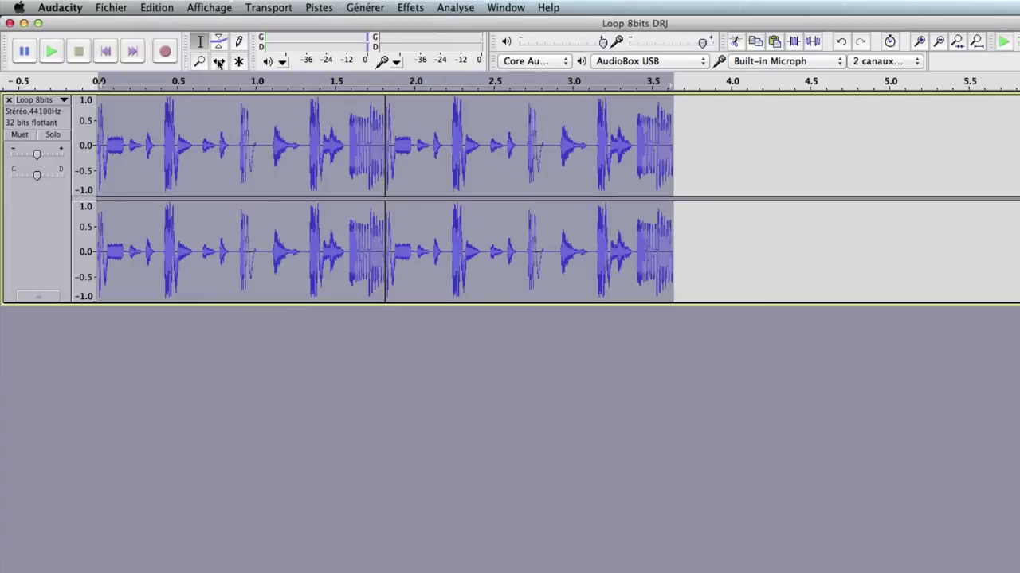
Undo the last paste and copy the original loop again
key(super+z)
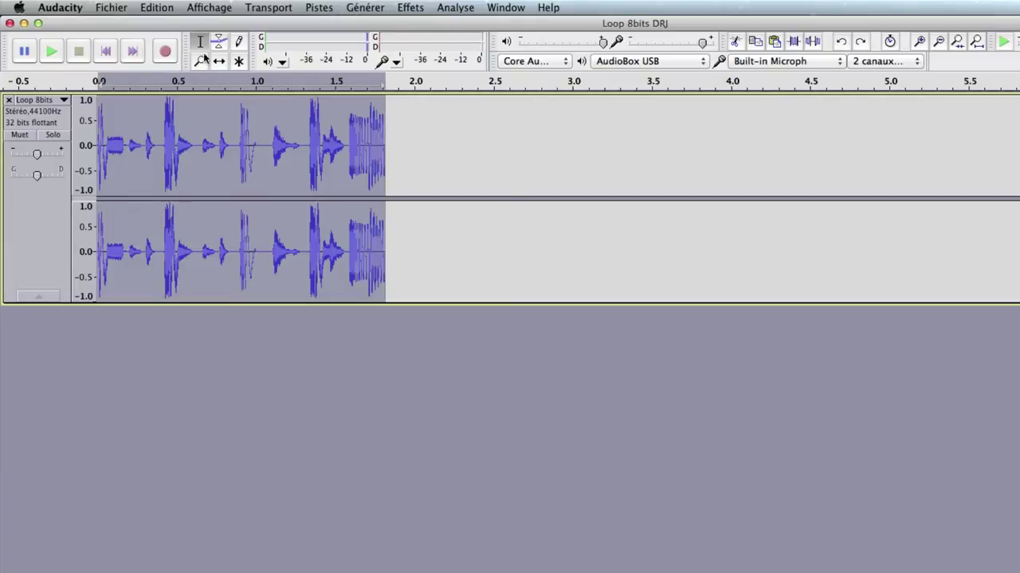
click(157, 8)
click(175, 96)
Paste the loop at about 2.4 s and slide it with the Time Shift tool against the end of the first clip
click(475, 142)
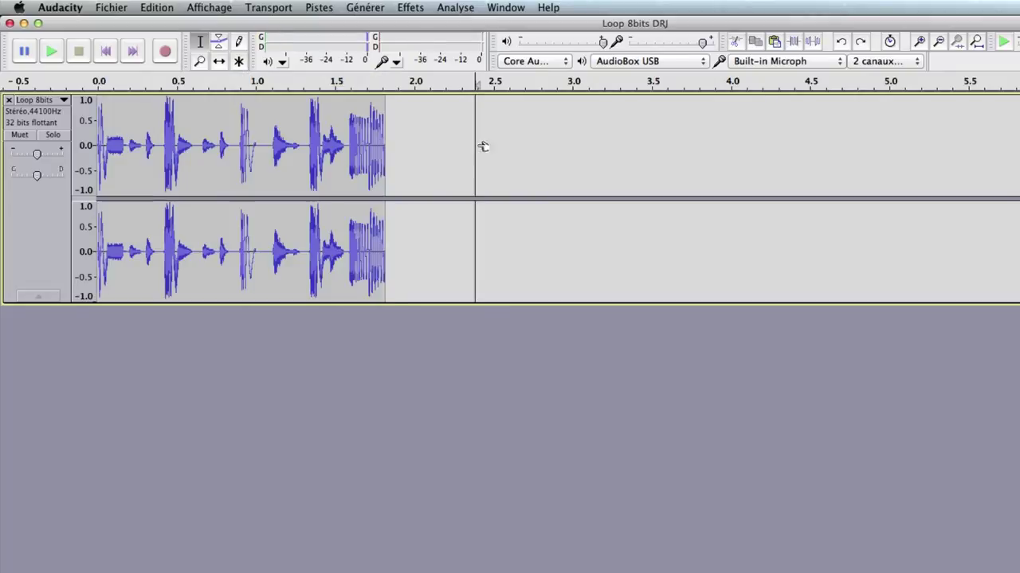
key(super+v)
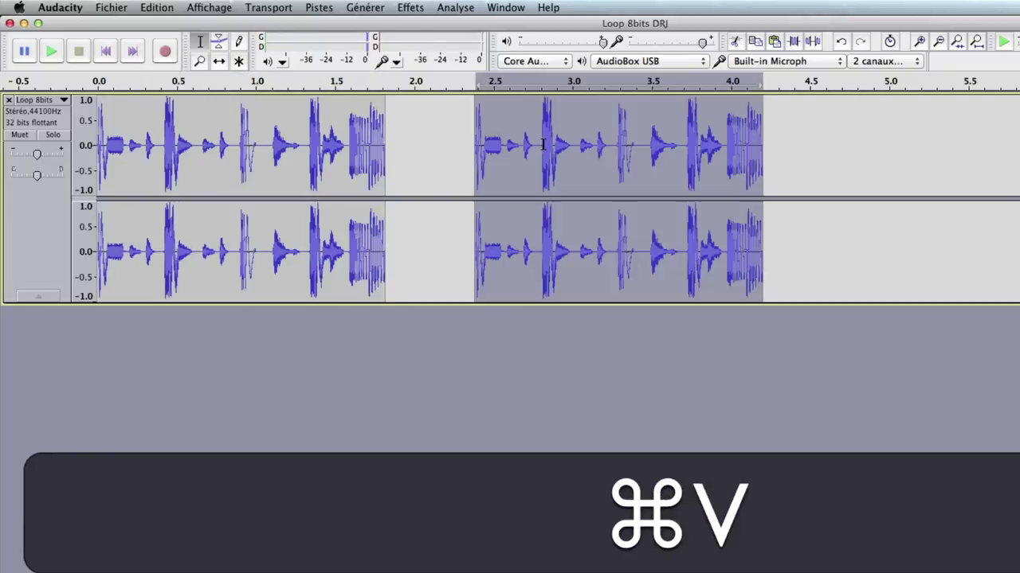
click(219, 62)
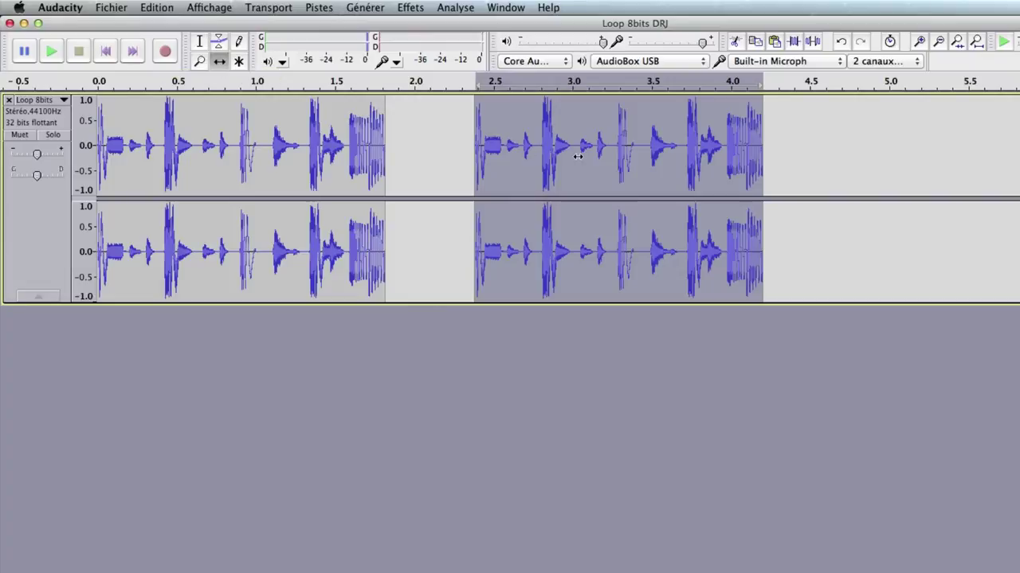
drag(577, 157, 415, 161)
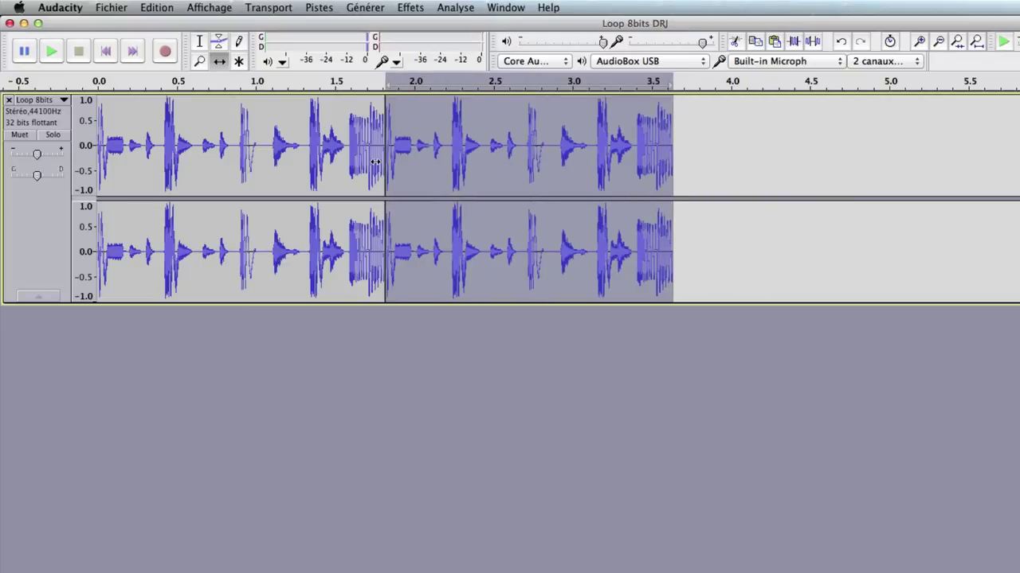
Paste another copy of the loop at about 4.1 s and slide it against the end of the second clip
click(199, 42)
click(759, 155)
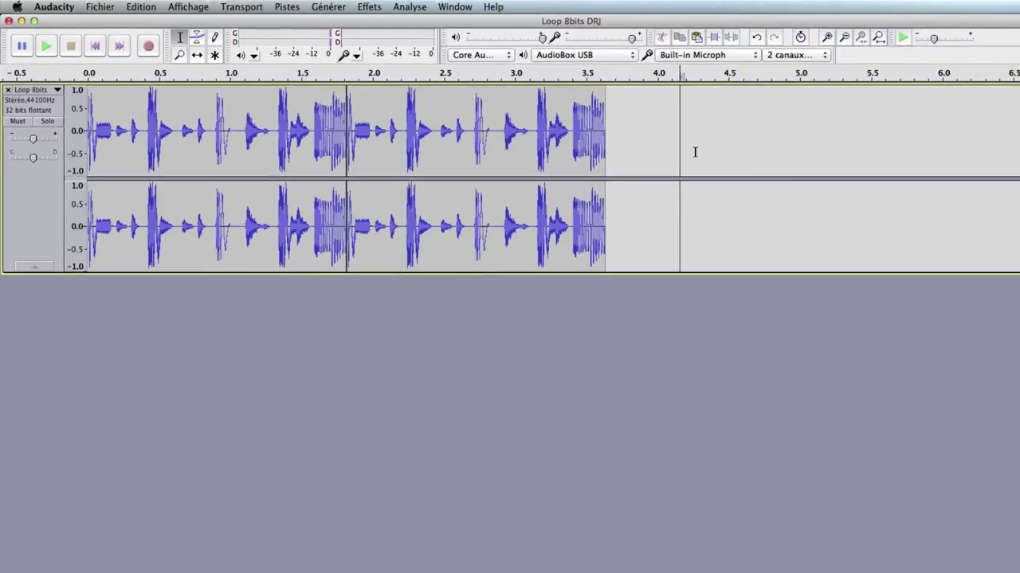
key(super+v)
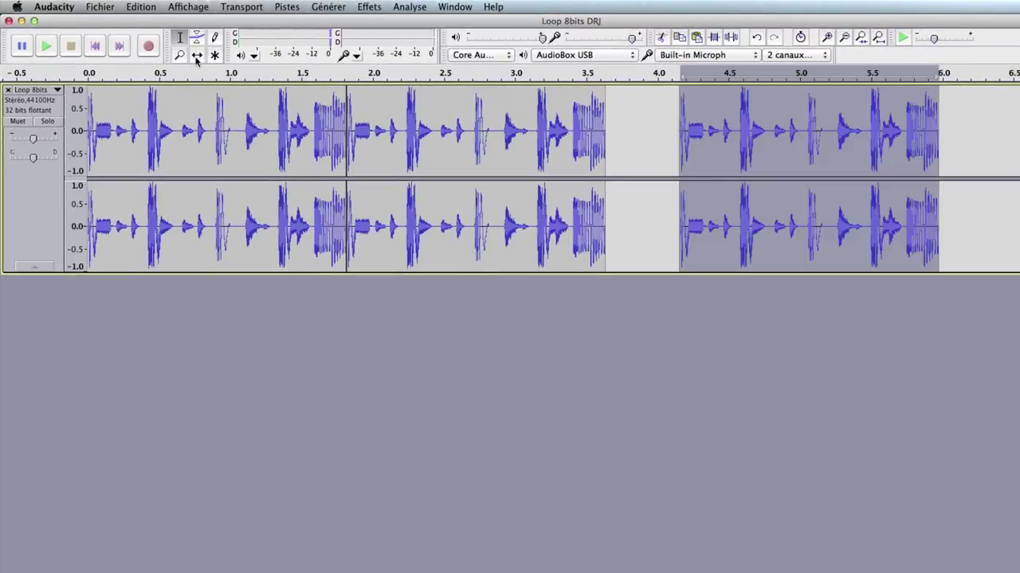
click(197, 56)
drag(734, 145, 579, 156)
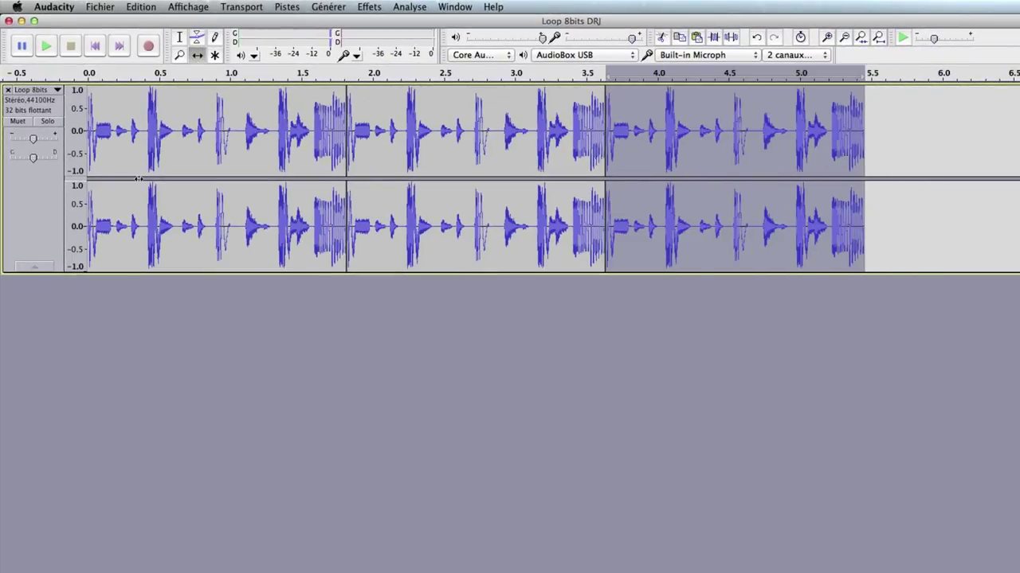
Select the whole track with its three clips, play it in loop mode, and stop playback
click(33, 208)
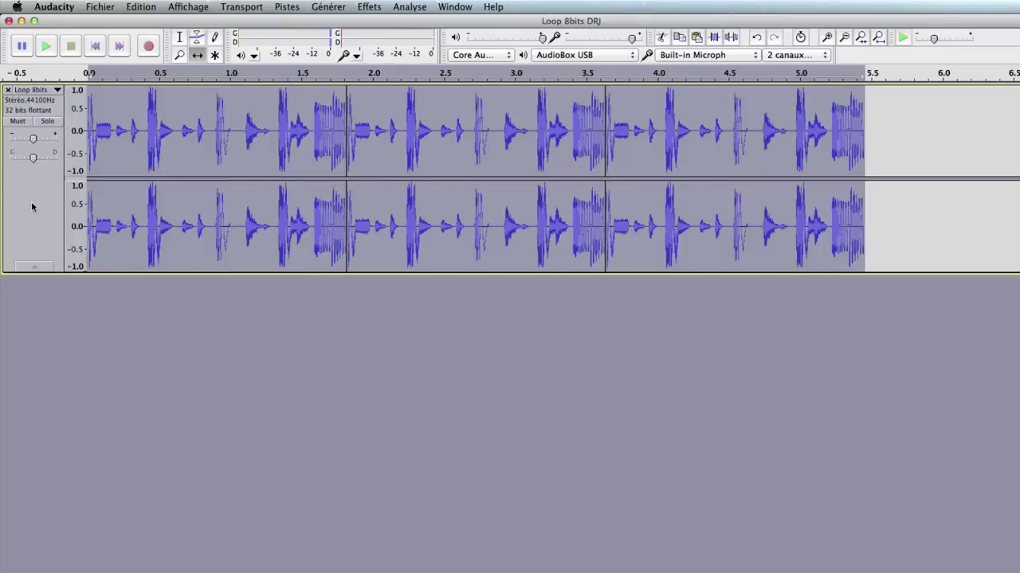
key(shift)
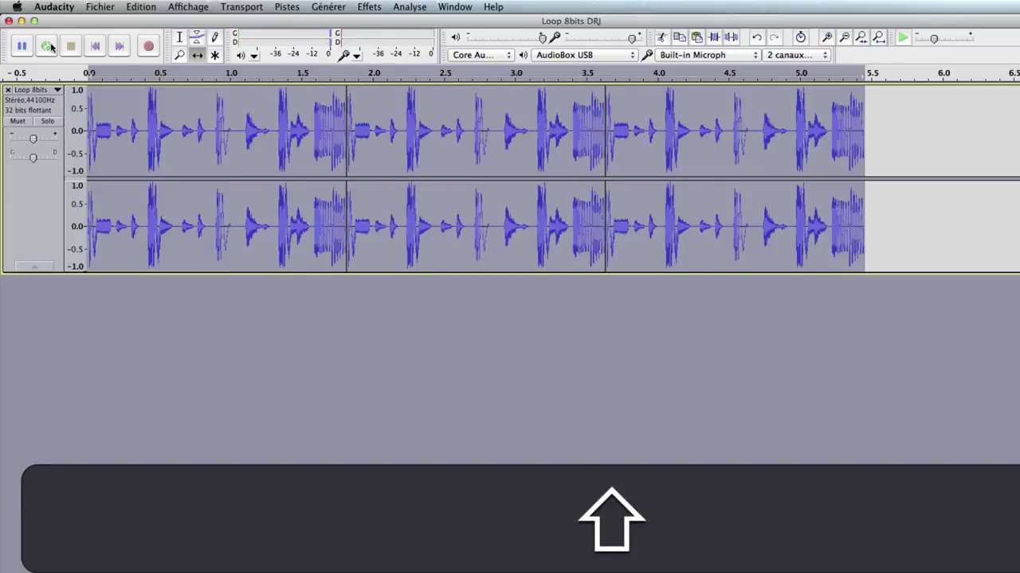
shift+click(46, 50)
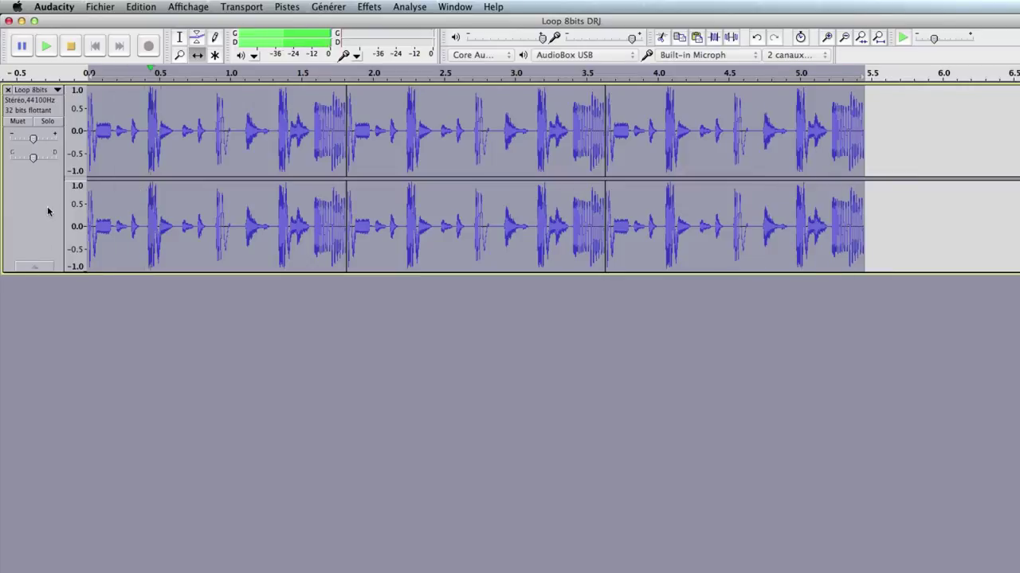
click(69, 44)
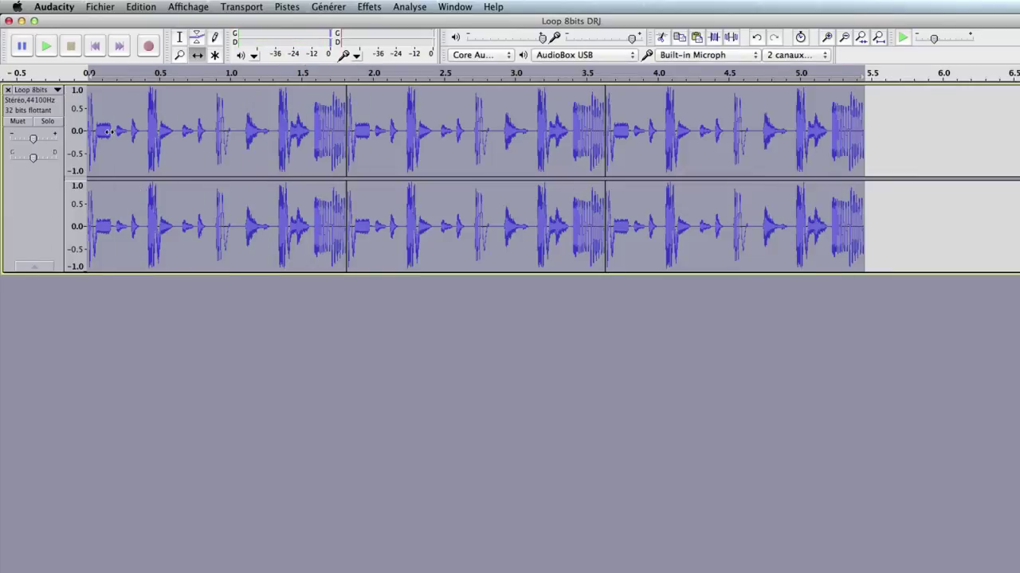